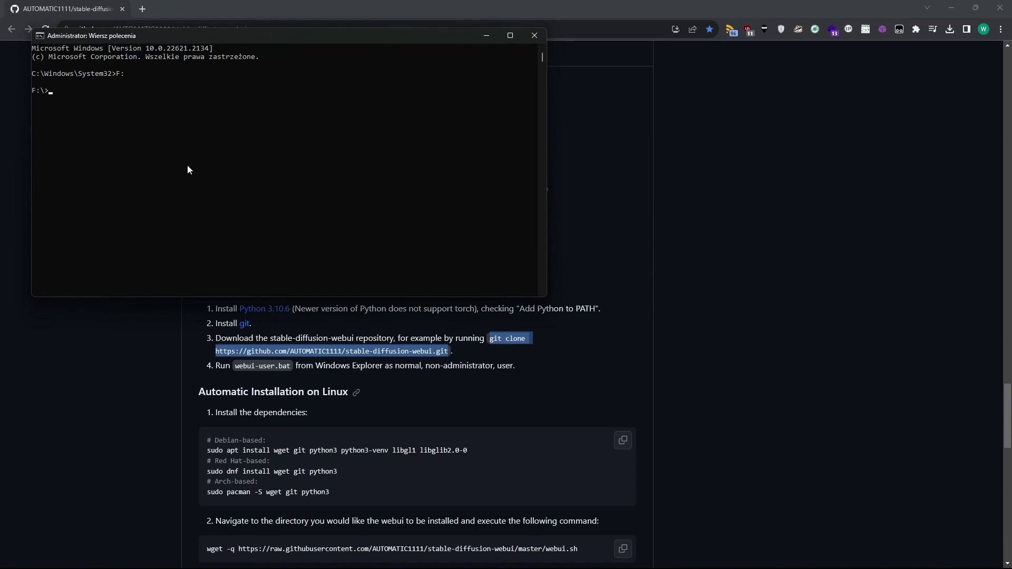
pyautogui.write('git clone https://github.com/AUTOMATIC1111/stable-diffusion-webui.git')
pyautogui.press('Return')
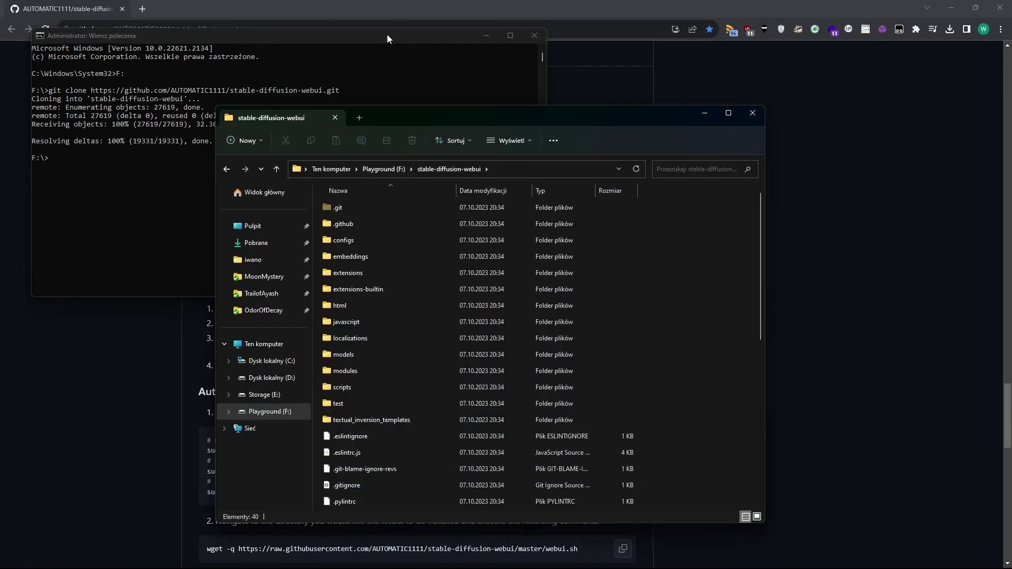
pyautogui.click(535, 35)
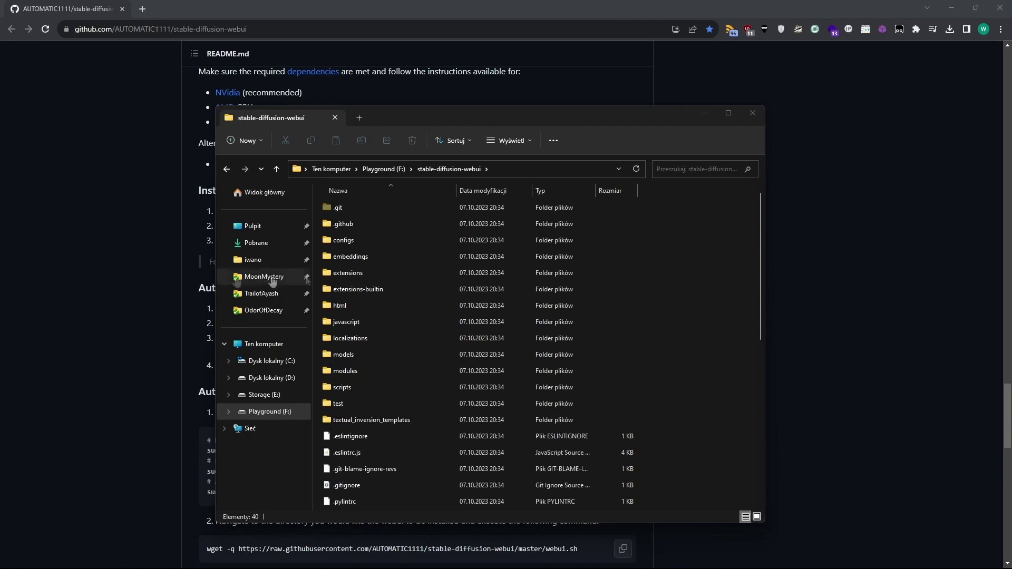
# Run webui.bat from the stable-diffusion-webui folder and bring up the launched web UI in the browser.
pyautogui.scroll(-4, 475, 284)
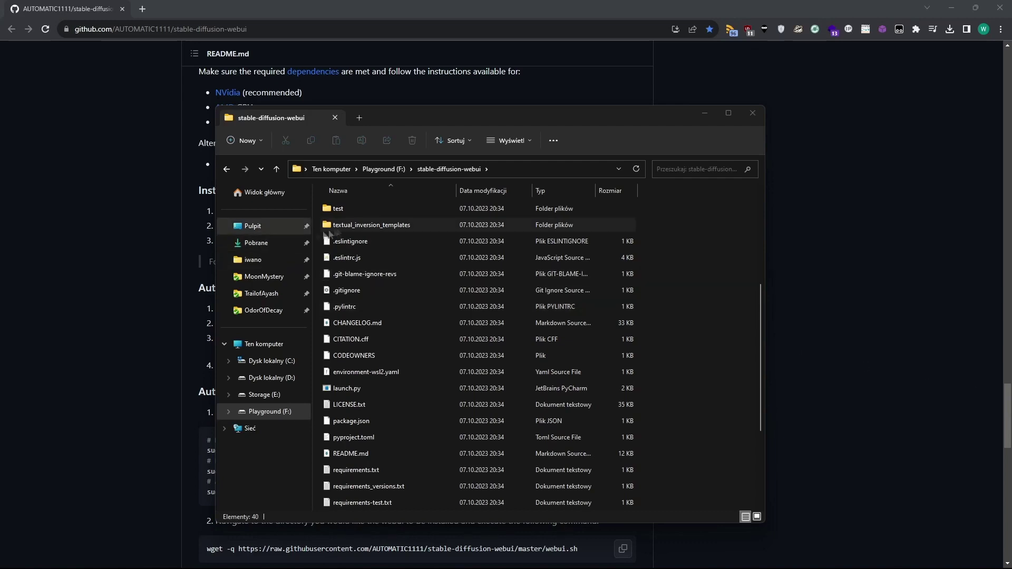
pyautogui.scroll(-3, 423, 310)
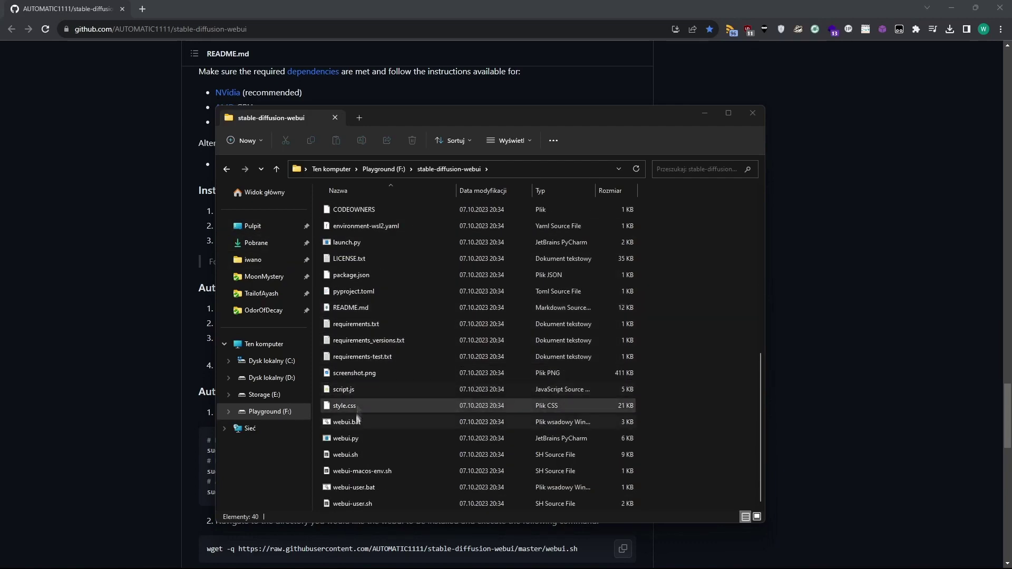
pyautogui.doubleClick(349, 420)
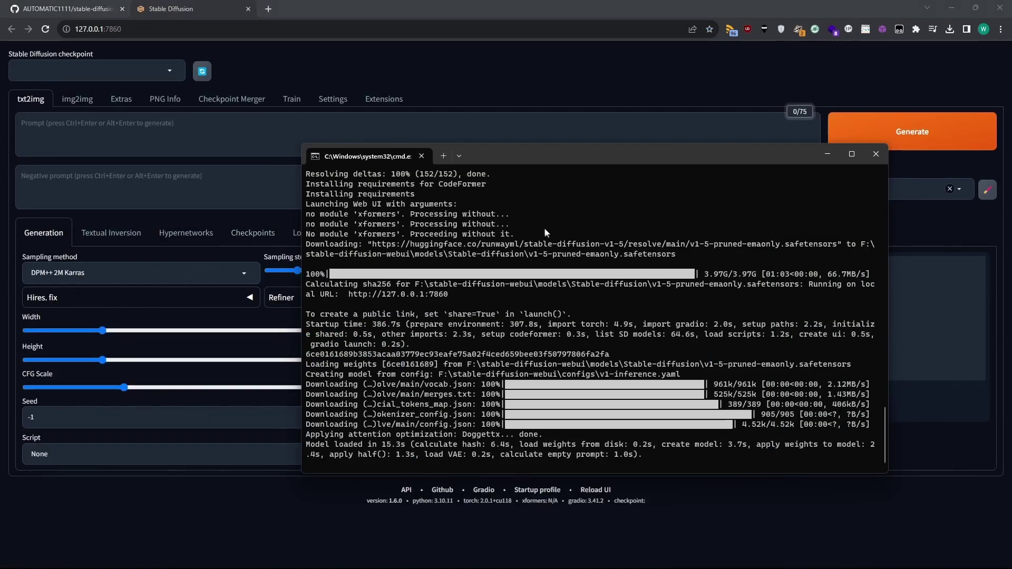
pyautogui.moveTo(369, 156); pyautogui.dragTo(317, 156)
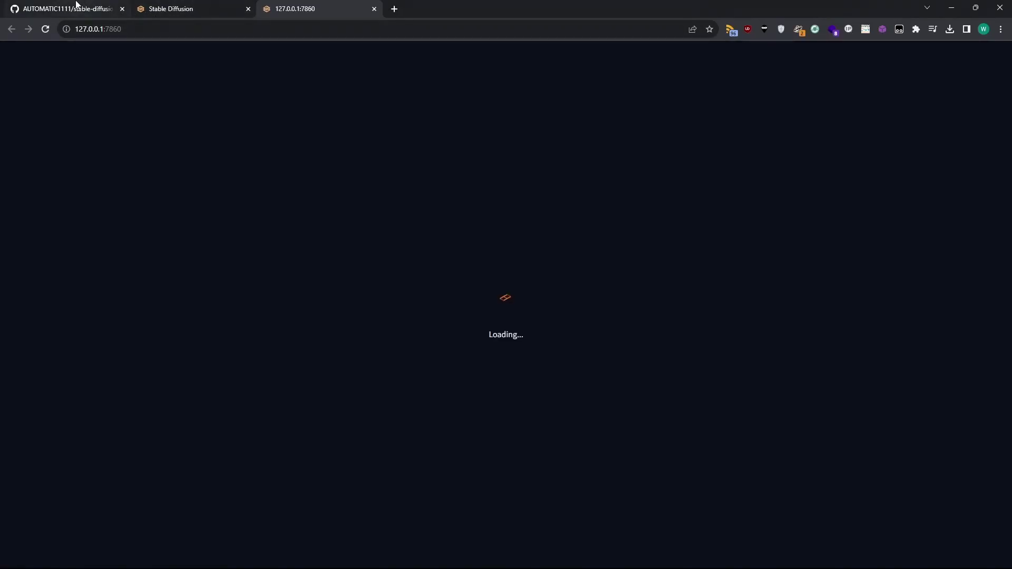
pyautogui.middleClick(87, 7)
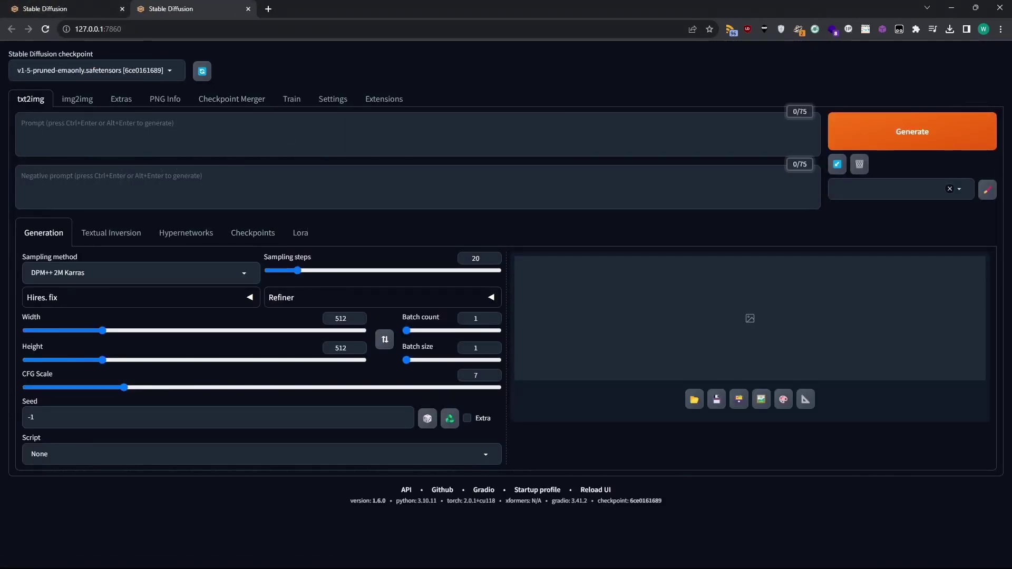
# Generate a text-to-image result with the prompt "Beautiful slavic woman with a red hair in the winter scenery".
pyautogui.click(222, 133)
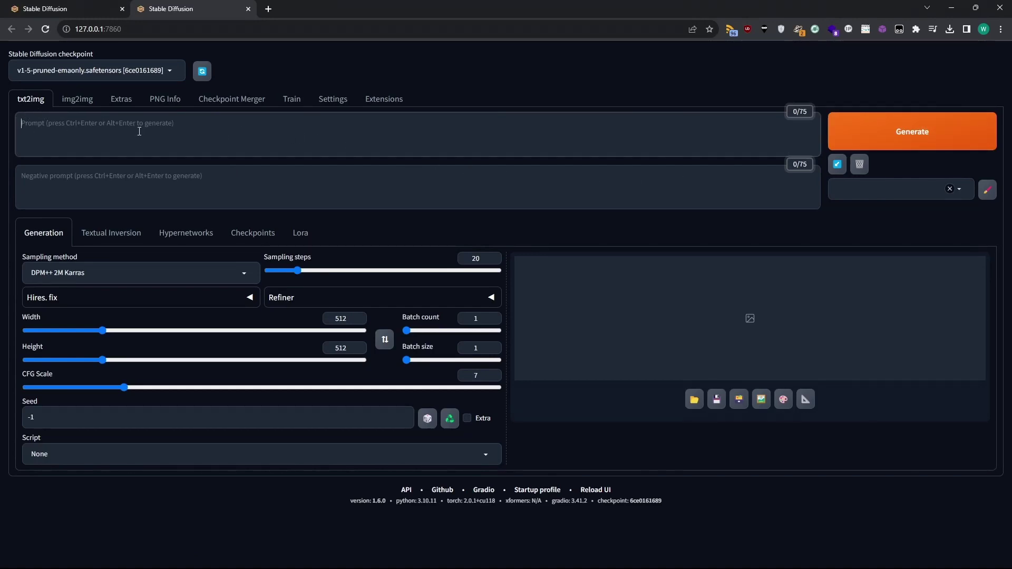
pyautogui.write('Beautiful slavic woman with a red hair in the winter scenery')
pyautogui.click(886, 138)
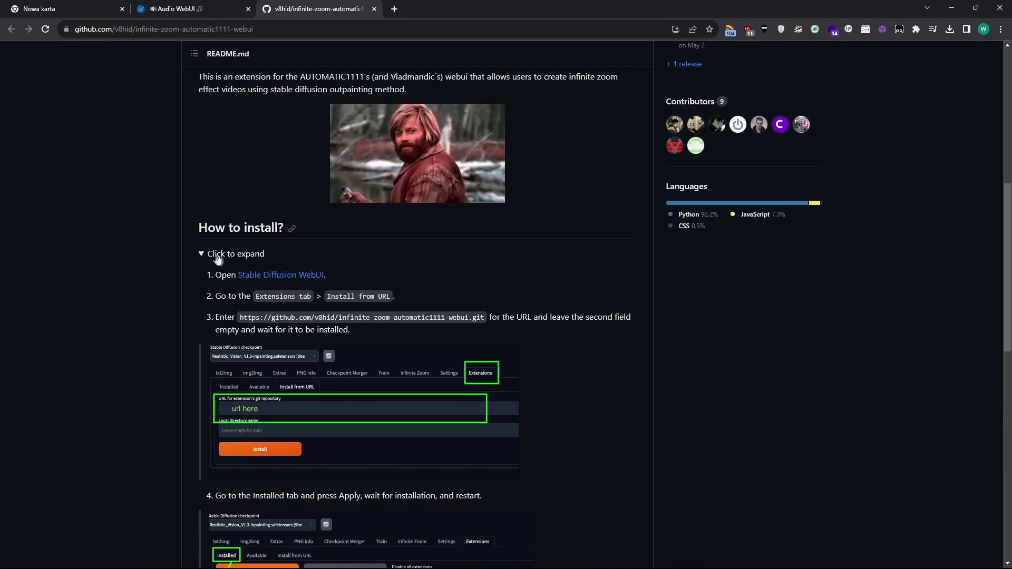
# View the Stable Diffusion WebUI repository linked in the Infinite Zoom install instructions and return to the instructions.
pyautogui.click(281, 275)
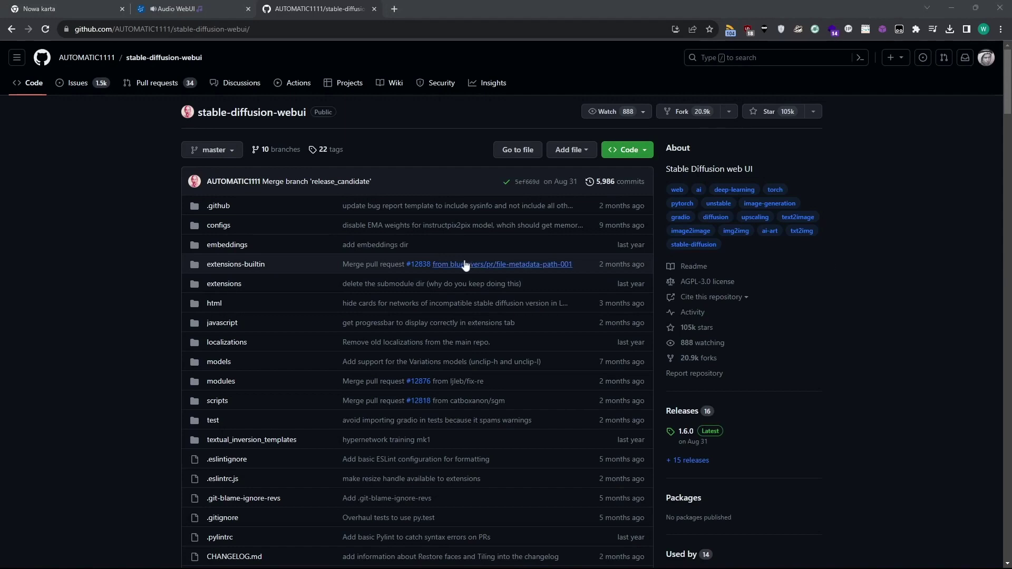
pyautogui.hotkey('alt', 'Left')
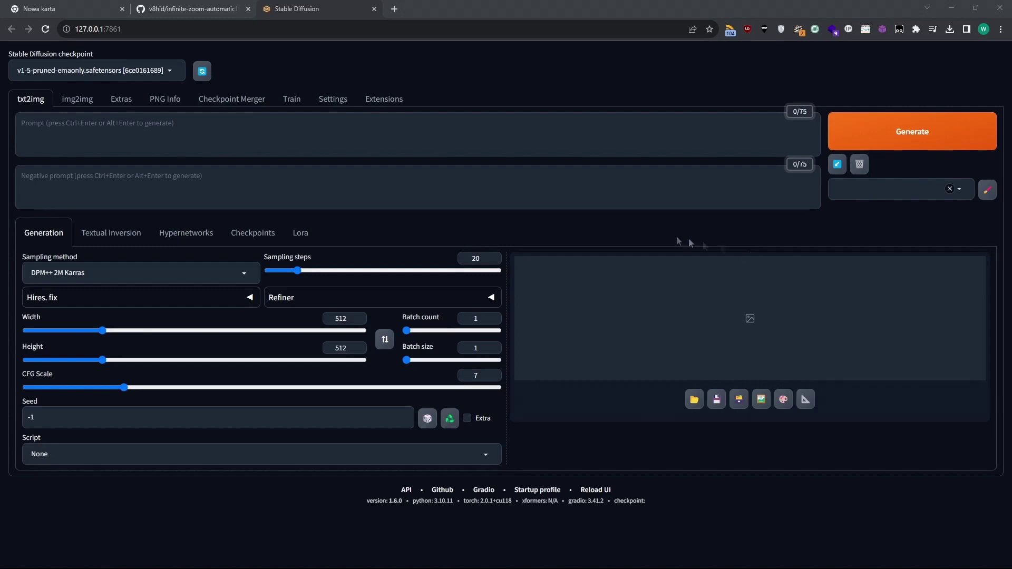
# Check the web UI's installed extensions for updates.
pyautogui.click(375, 101)
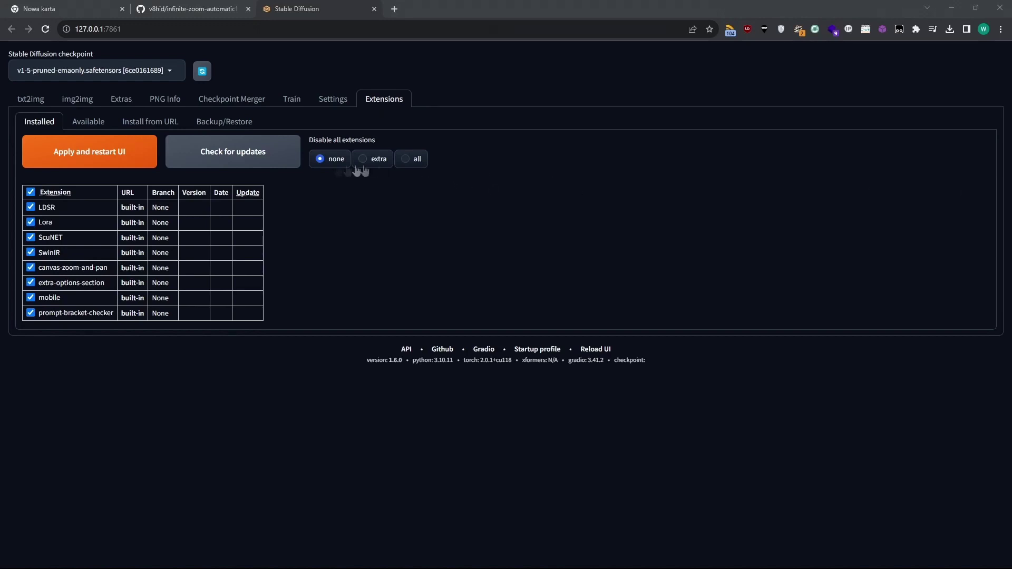
pyautogui.click(248, 154)
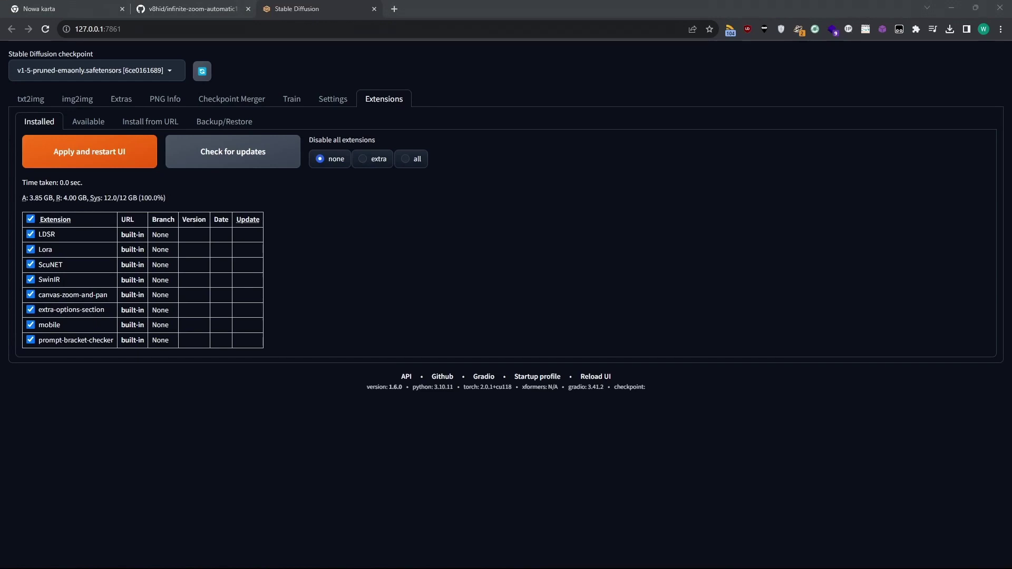
# Load the list of available extensions from the default index and search it for "zoom".
pyautogui.click(88, 122)
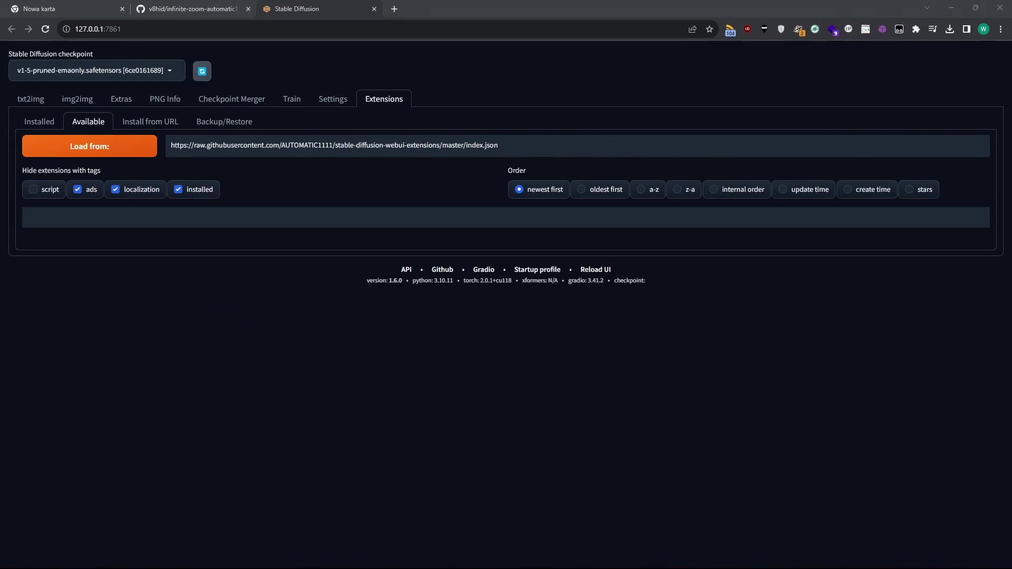
pyautogui.click(439, 212)
pyautogui.write('zoom')
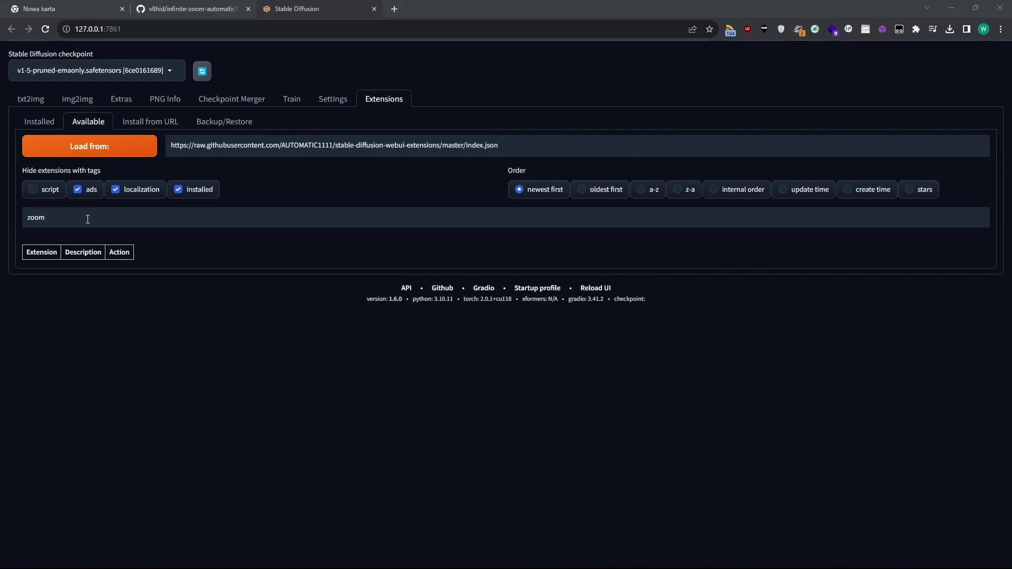
pyautogui.click(138, 151)
pyautogui.click(131, 234)
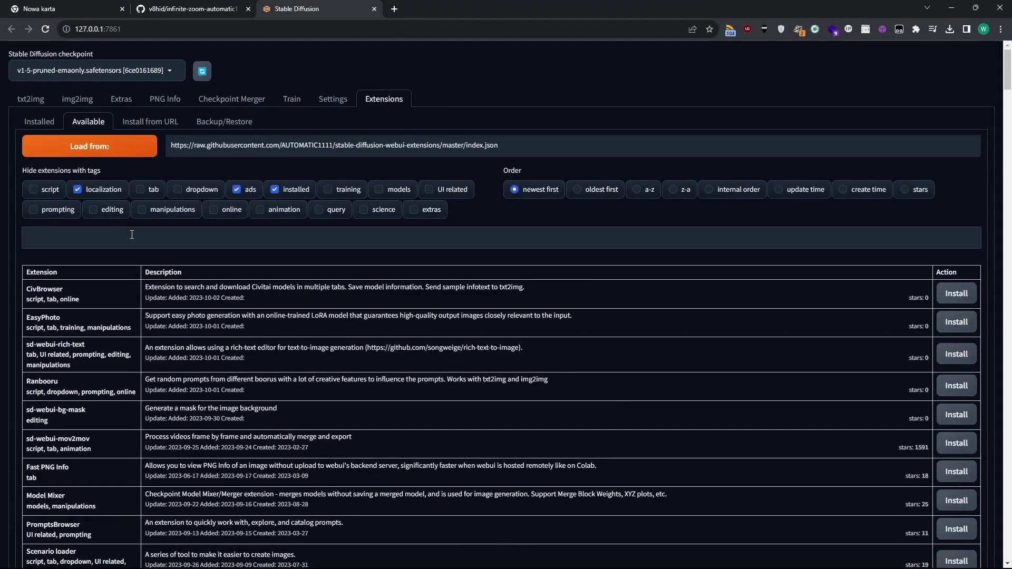
pyautogui.write('zoom')
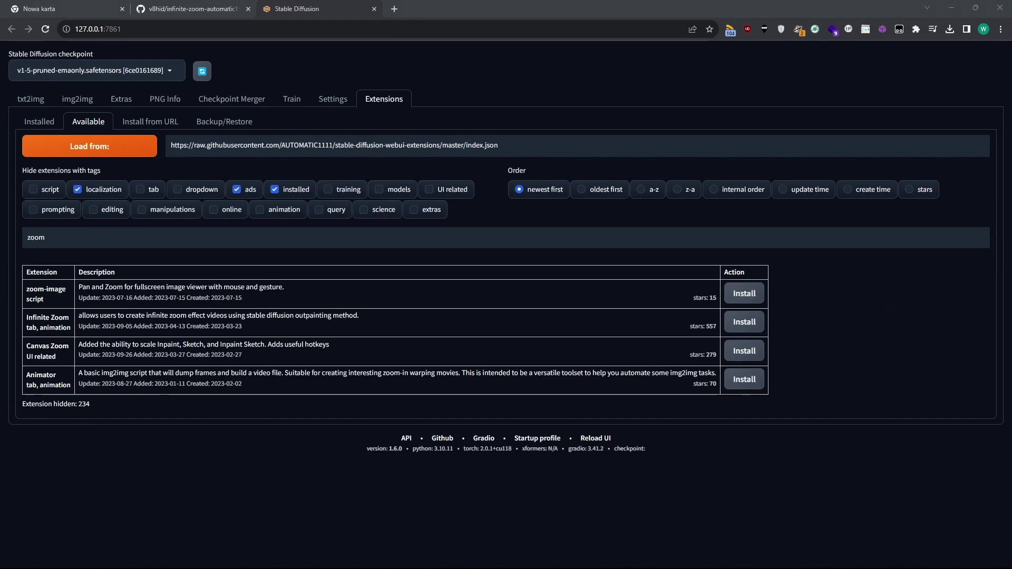
# Install the Infinite Zoom extension and restart the UI to apply it.
pyautogui.click(744, 323)
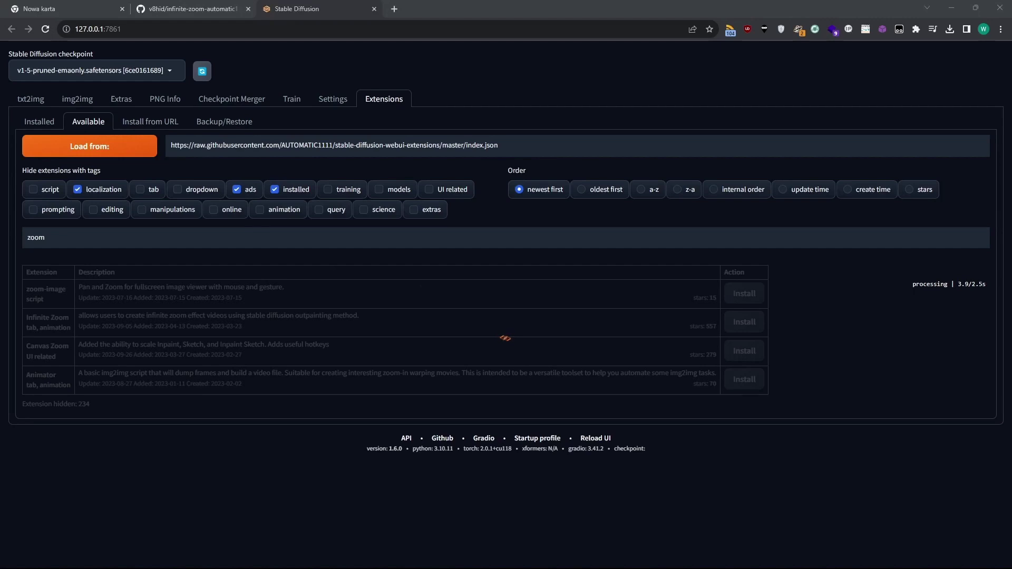
pyautogui.click(47, 123)
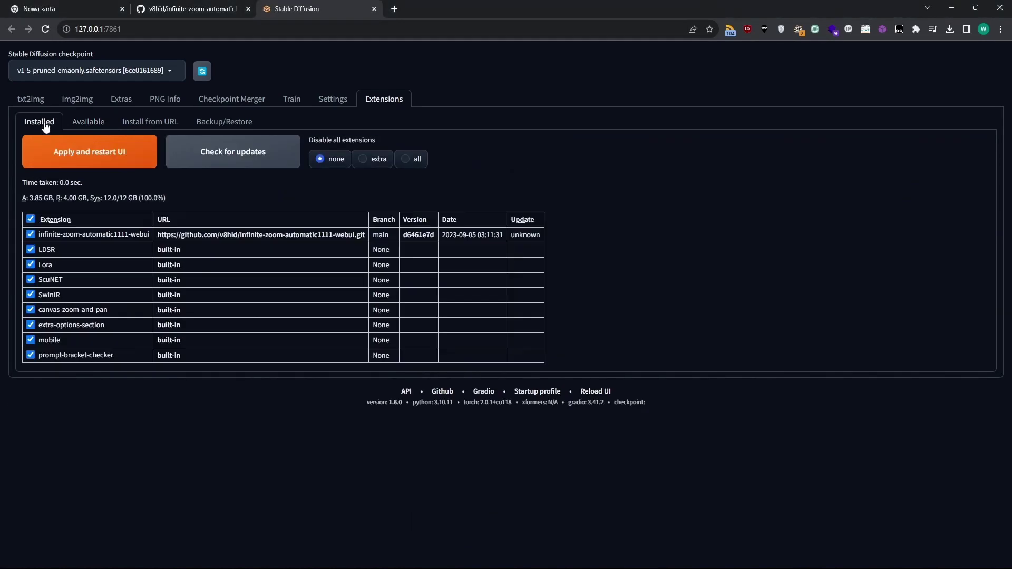
pyautogui.click(105, 158)
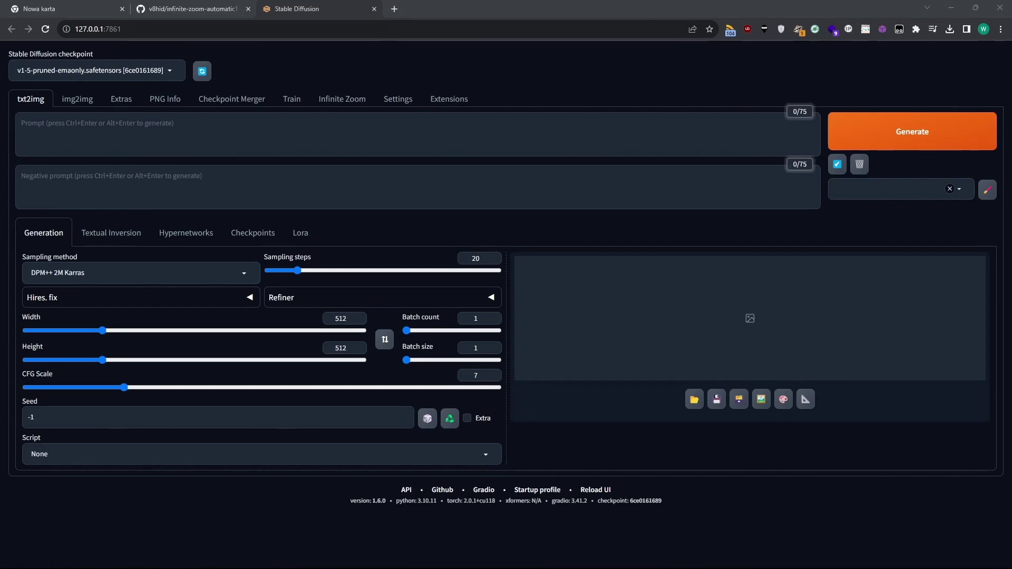
# Look over the Infinite Zoom settings and the ReV Animated v1.2.1-inp model page on Civitai.
pyautogui.click(337, 101)
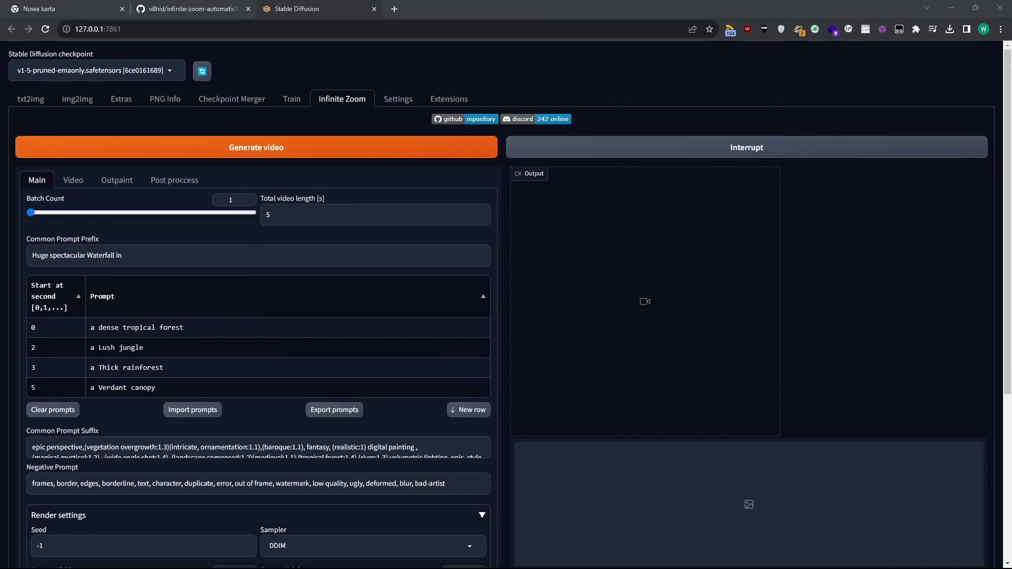
pyautogui.scroll(-2, 546, 299)
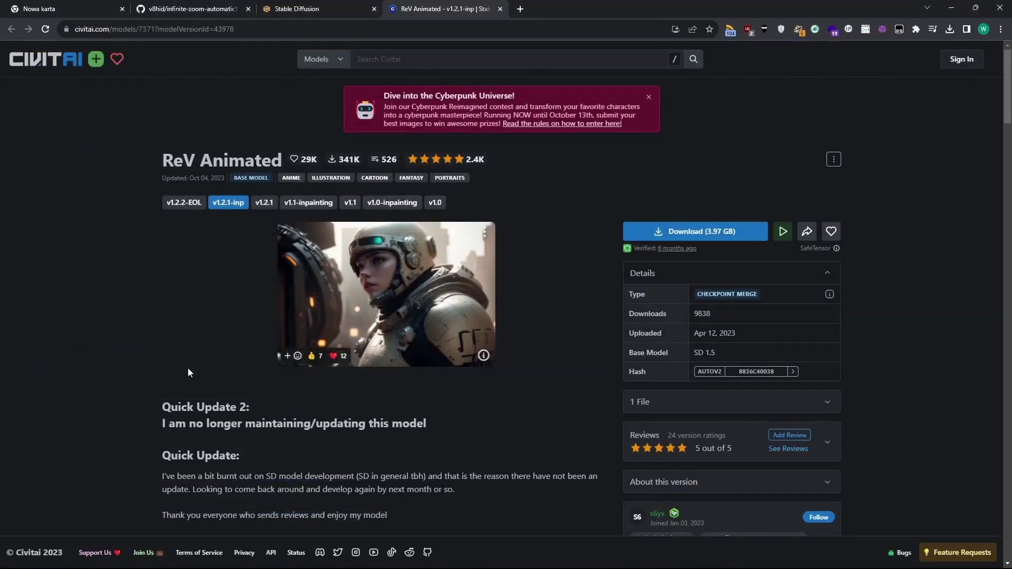
pyautogui.scroll(-4, 188, 368)
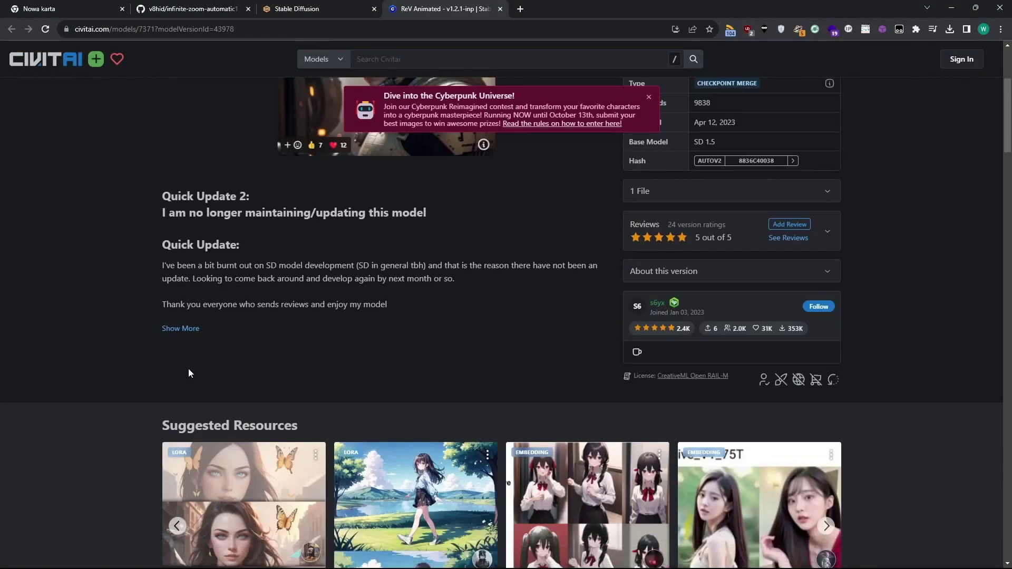
pyautogui.scroll(4, 188, 368)
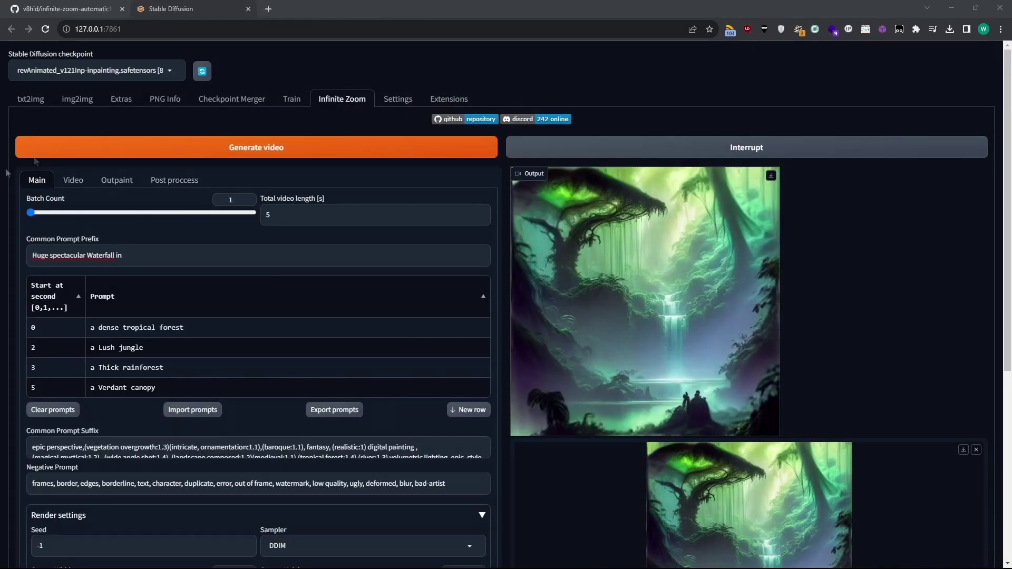
# Switch the checkpoint to v1-5-pruned-emaonly.safetensors, then reload the web UI on the Infinite Zoom page.
pyautogui.scroll(-1, 150, 114)
pyautogui.scroll(1, 150, 114)
pyautogui.click(117, 71)
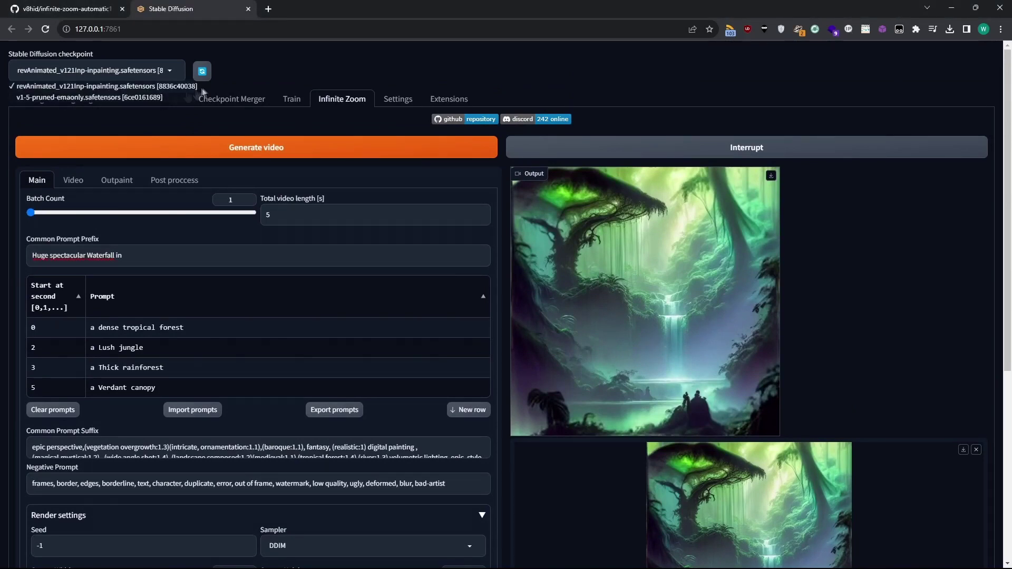
pyautogui.click(145, 103)
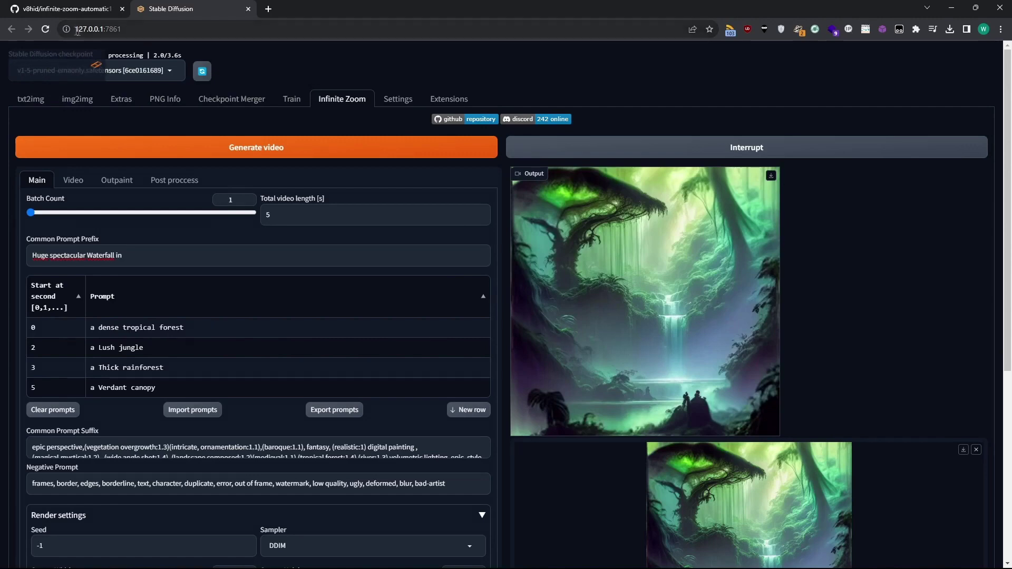
pyautogui.click(46, 30)
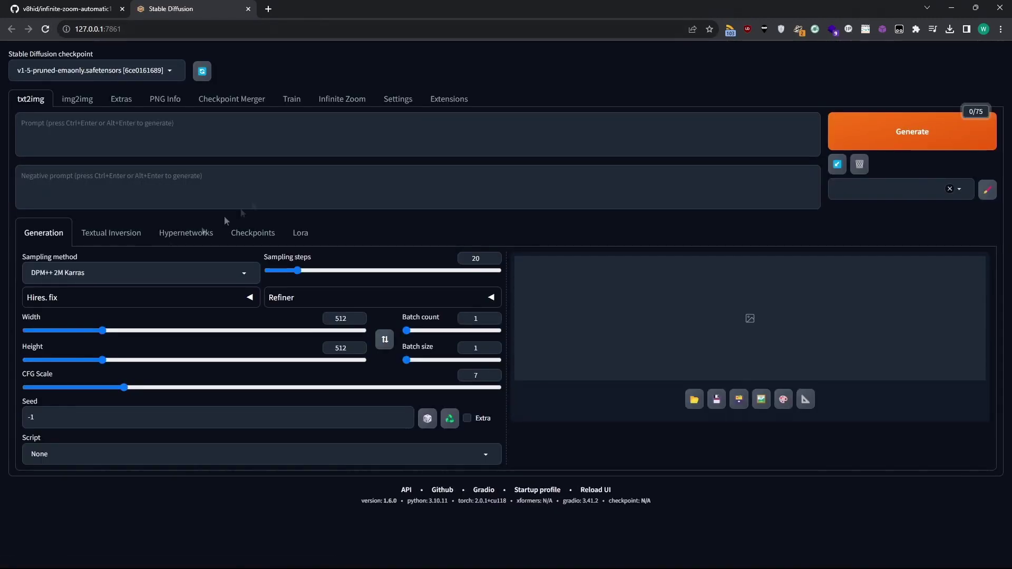
pyautogui.click(341, 100)
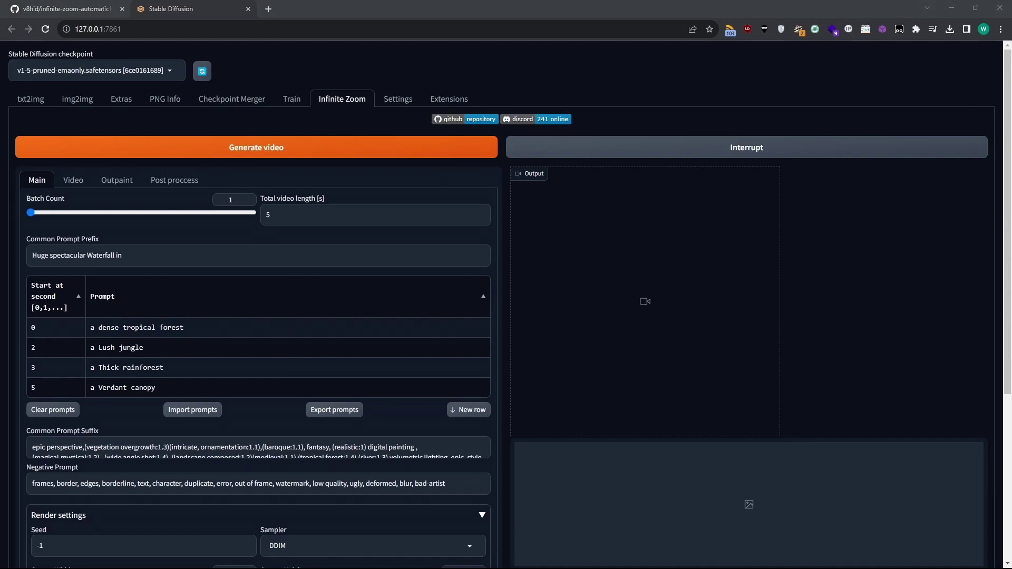
# Switch to File Explorer and inspect the checkpoint files in the web UI's models/Stable-diffusion folder.
pyautogui.hotkey('alt', 'Tab')
pyautogui.hotkey('alt', 'Left')
pyautogui.hotkey('alt', 'Left')
pyautogui.hotkey('alt', 'Left')
pyautogui.scroll(-1, 532, 385)
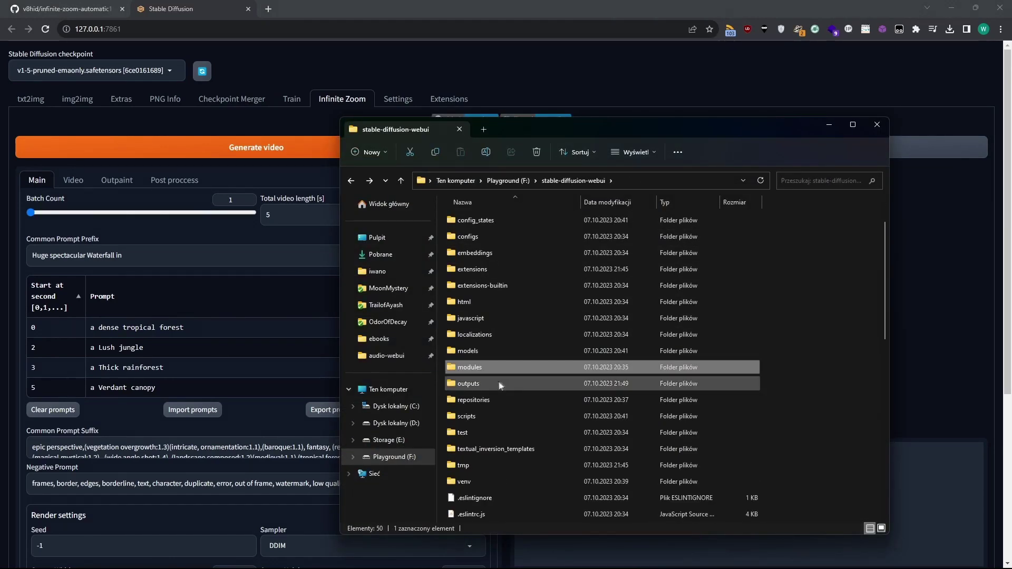
pyautogui.doubleClick(471, 351)
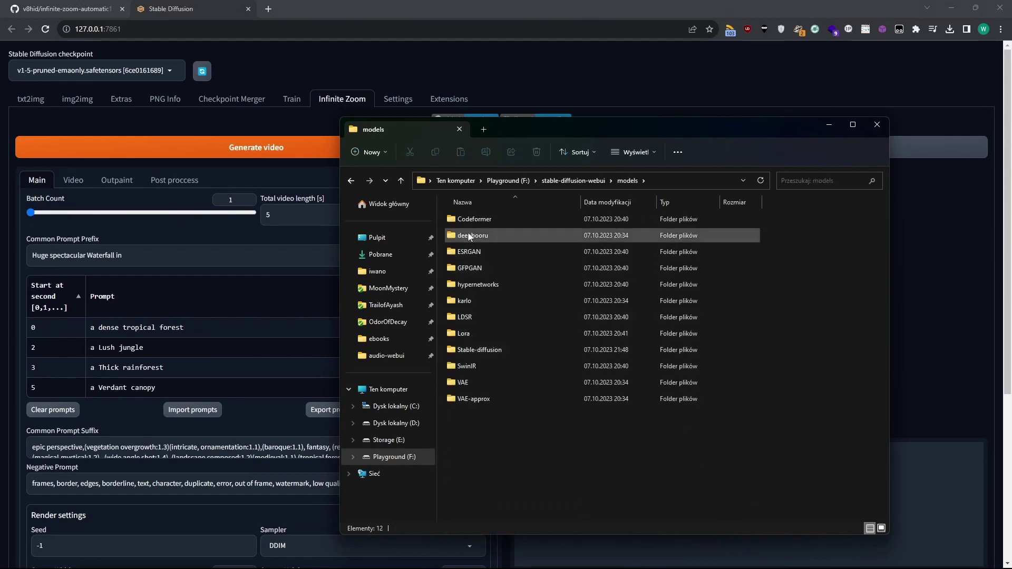
pyautogui.doubleClick(467, 351)
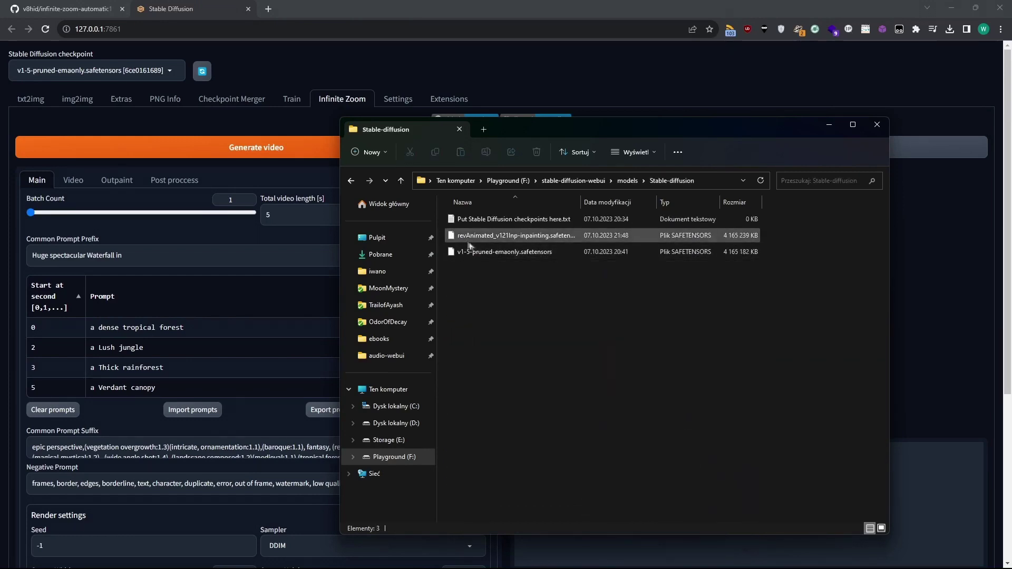
# Back in the web UI, load the revAnimated_v121Inp-inpainting.safetensors checkpoint and generate the Infinite Zoom video with the default prompts.
pyautogui.click(185, 114)
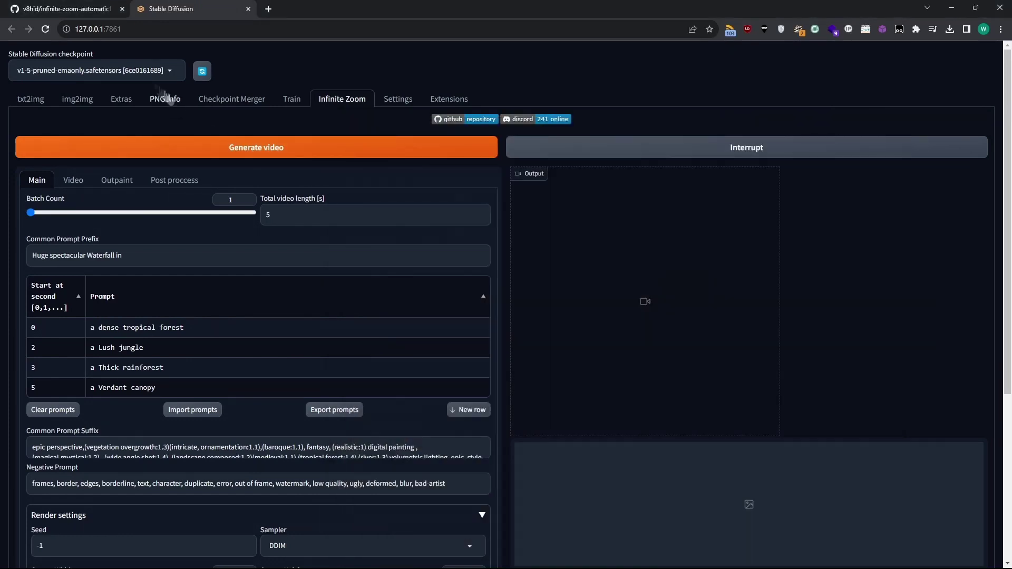
pyautogui.click(140, 71)
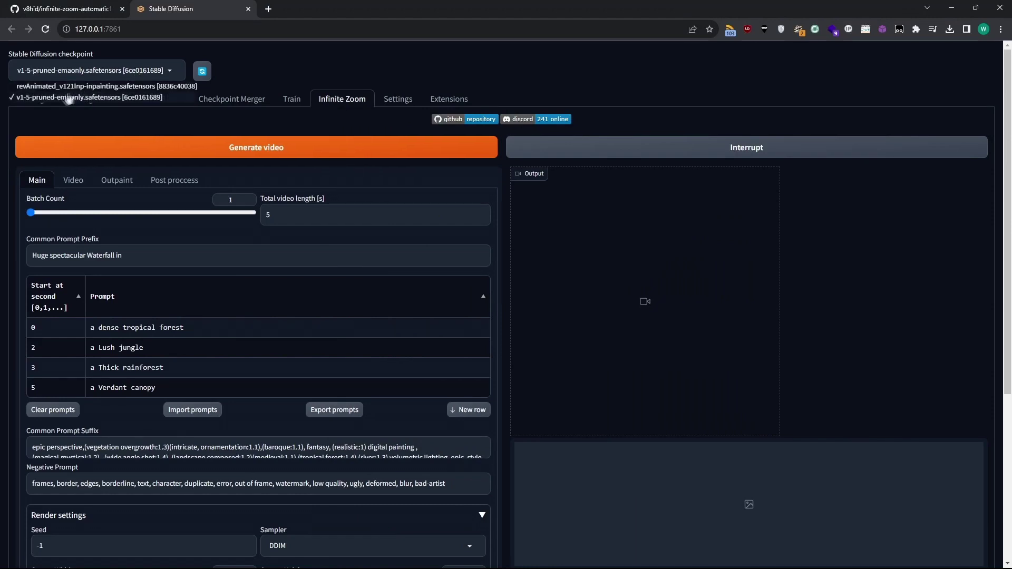
pyautogui.click(87, 86)
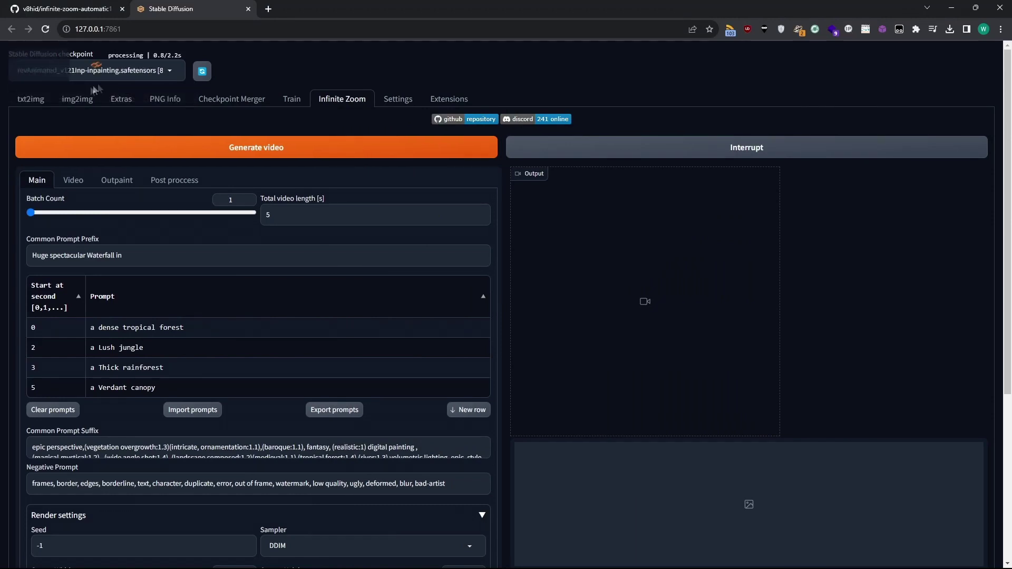
pyautogui.click(269, 157)
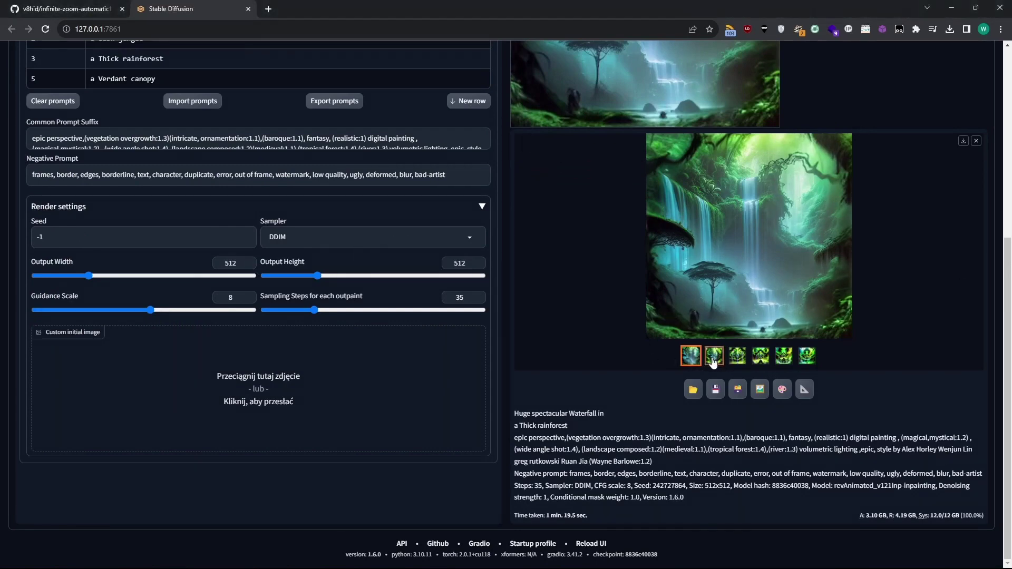
# Examine the individual generated frames and play the output video.
pyautogui.click(714, 356)
pyautogui.click(738, 356)
pyautogui.click(694, 357)
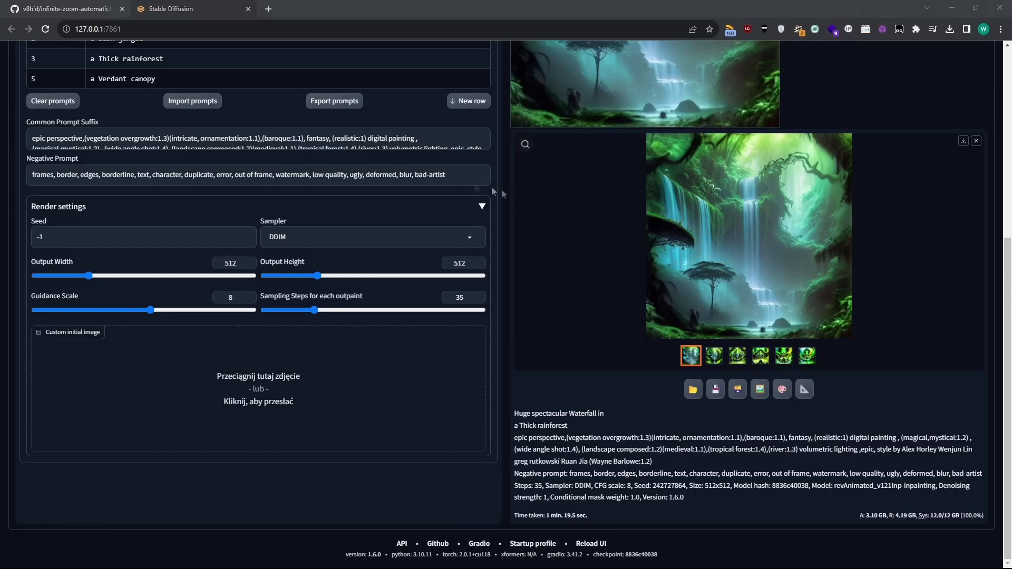
pyautogui.scroll(6, 494, 191)
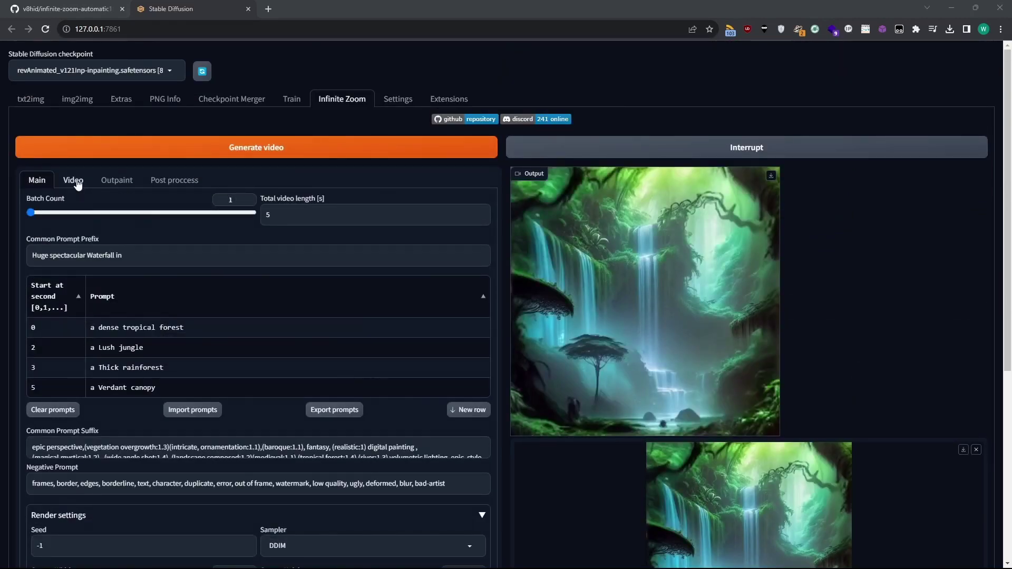
pyautogui.click(525, 423)
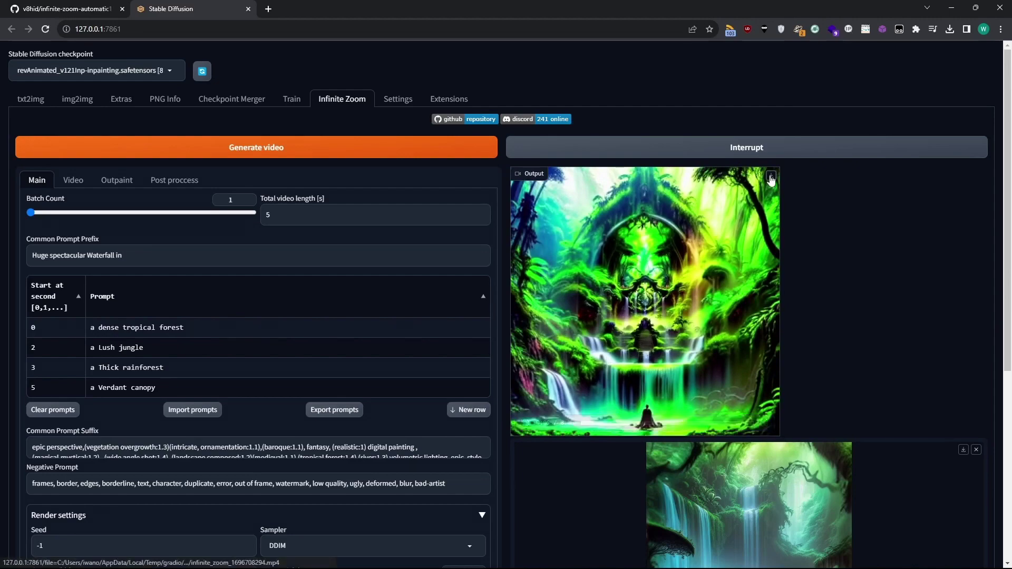
# Download the generated zoom video and play it in the media player.
pyautogui.click(770, 176)
pyautogui.click(863, 55)
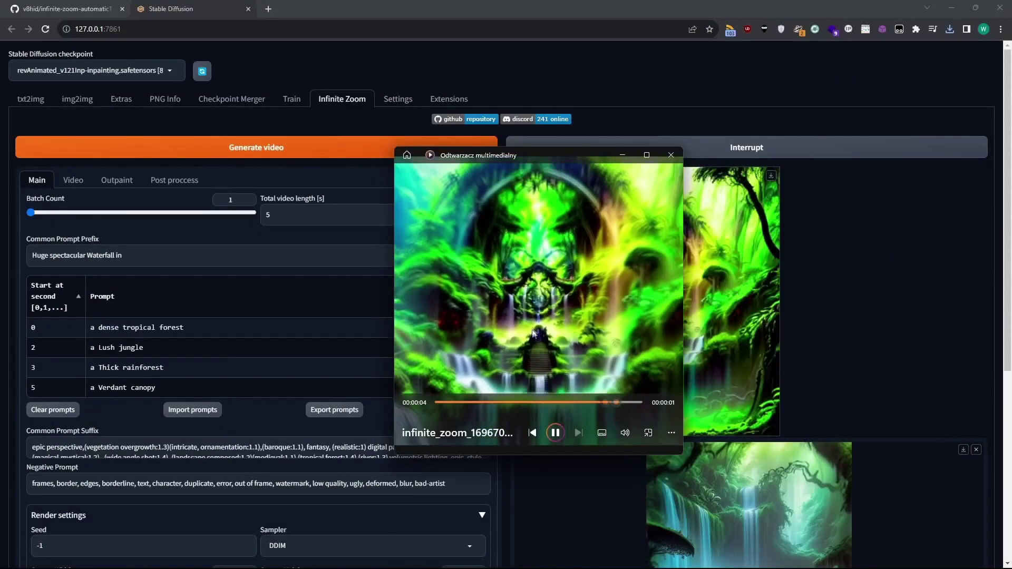
pyautogui.click(556, 431)
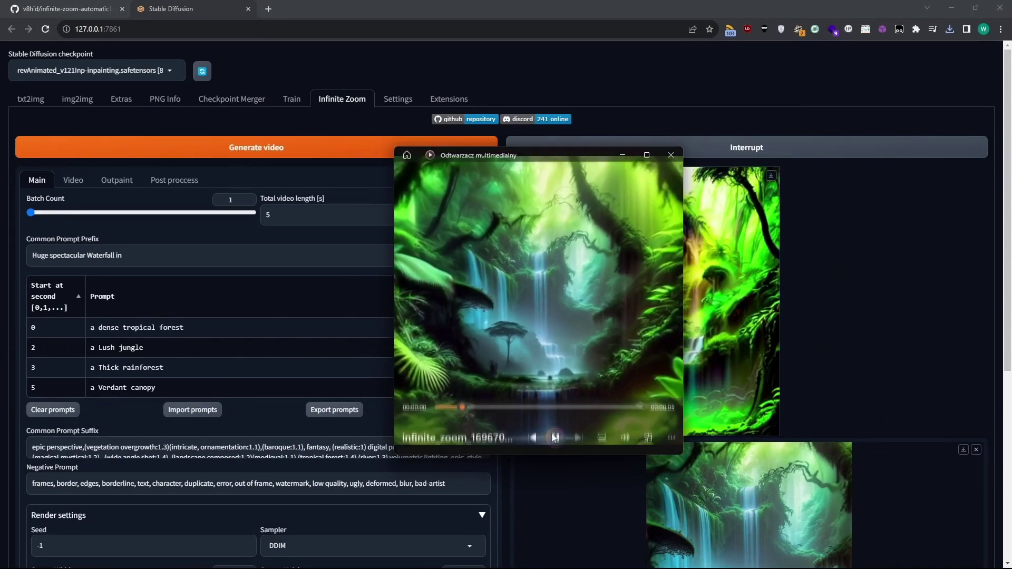